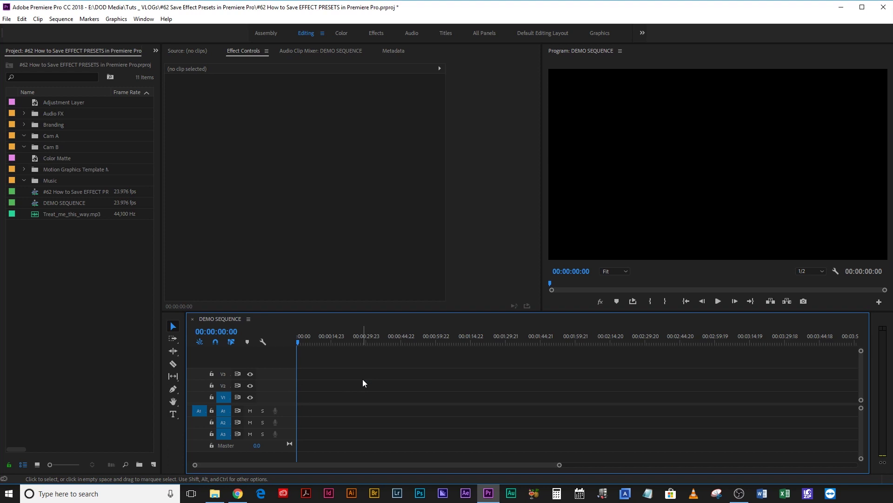
Place Treat_me_this_way.mp3 at the start of track A1 and trim it to end at 00:00:34:14
left_click(60, 216)
left_click_drag(86, 247, 312, 417)
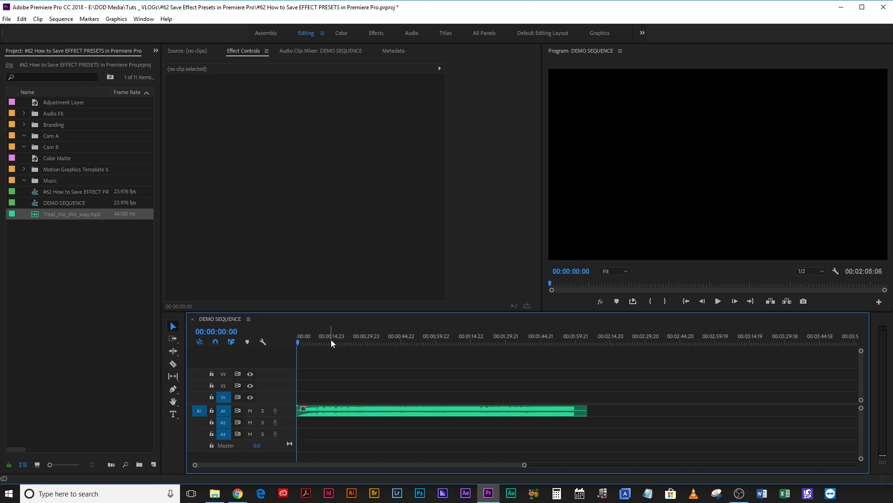
left_click(378, 337)
key("ctrl+k")
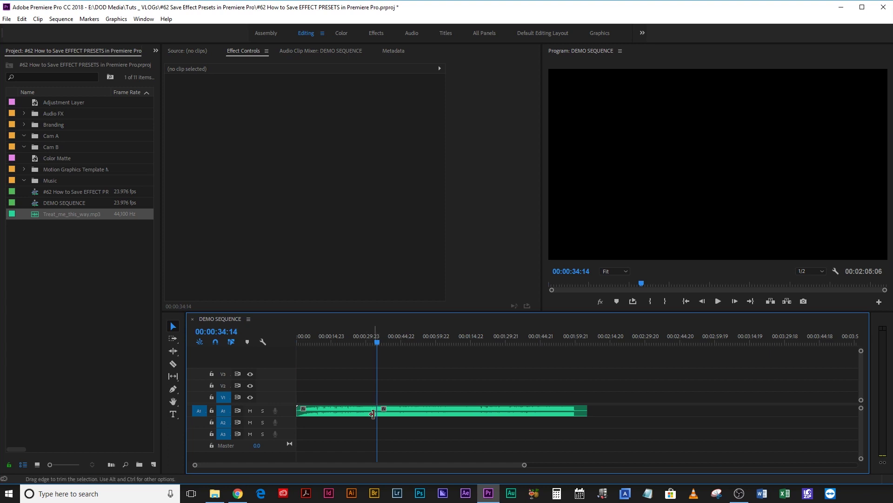
left_click(398, 408)
key("Delete")
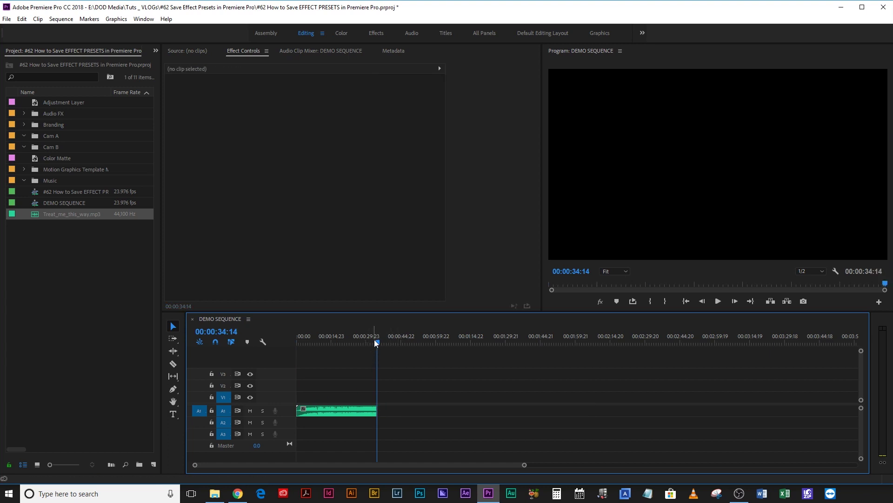
Cut a one-frame gap into the music clip from 00:00:34:11 to 00:00:34:12
key("=")
key("=")
key("=")
key("=")
key("=")
key("=")
key("=")
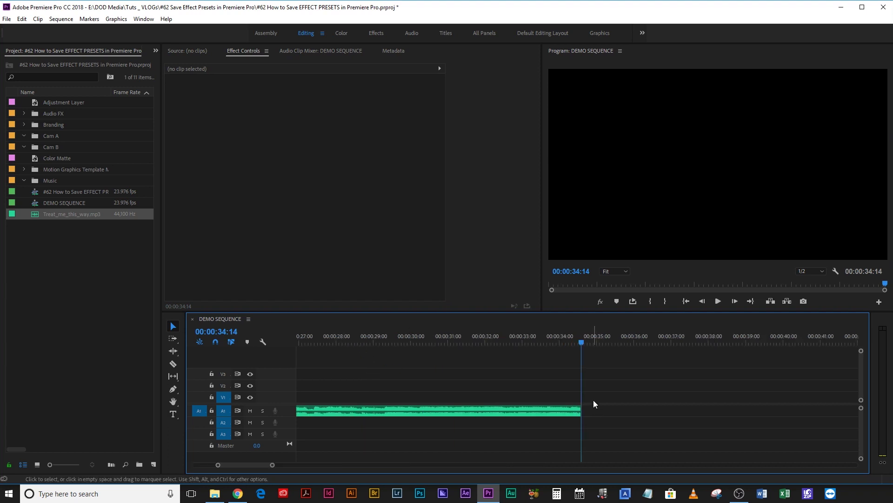
key("equal")
key("Left")
key("Left")
key("Left")
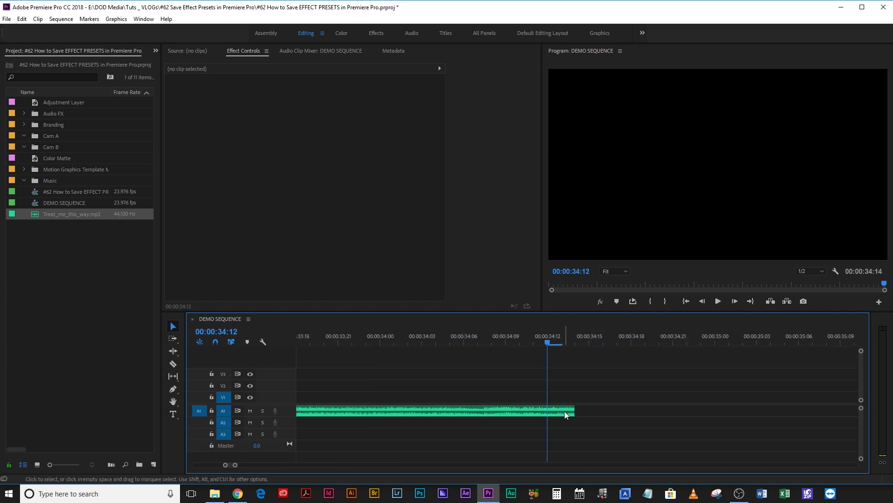
left_click(542, 414)
key("Delete")
Cut a second one-frame gap into the music clip from 00:00:34:08 to 00:00:34:09
key("Left")
key("Left")
left_click(515, 411)
key("ctrl+k")
key("Left")
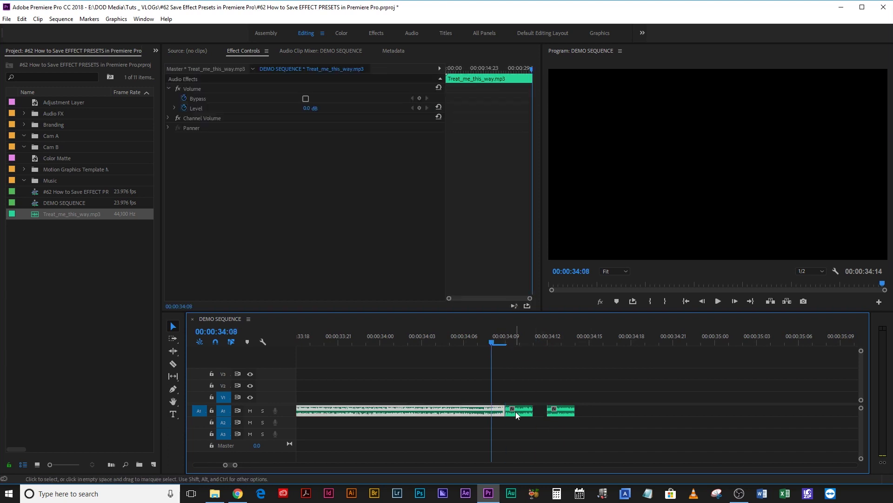
key("ctrl+k")
left_click(501, 414)
key("Delete")
Cut a third one-frame gap into the music clip from 00:00:34:06 to 00:00:34:07
key("Left")
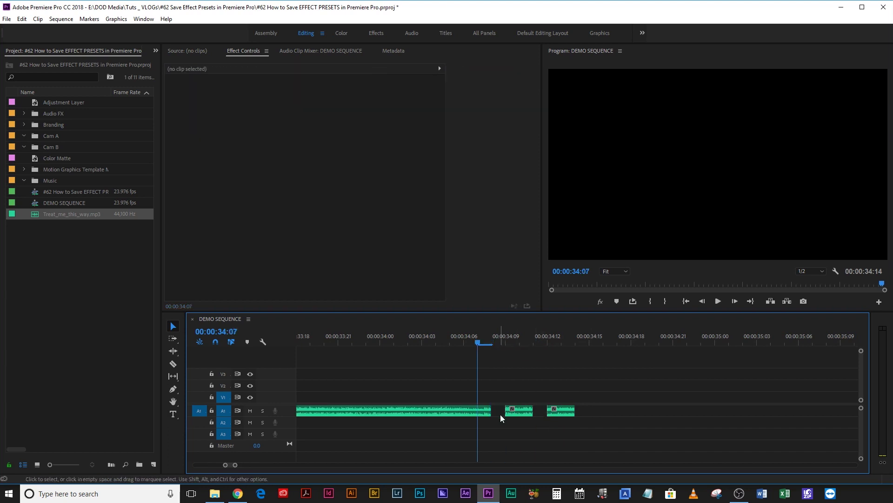
left_click(482, 414)
key("Left")
key("ctrl+k")
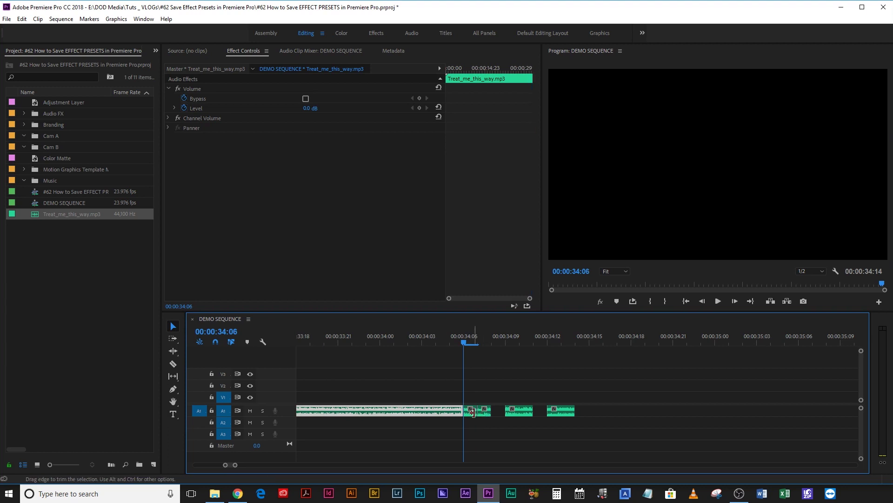
left_click(470, 411)
key("Delete")
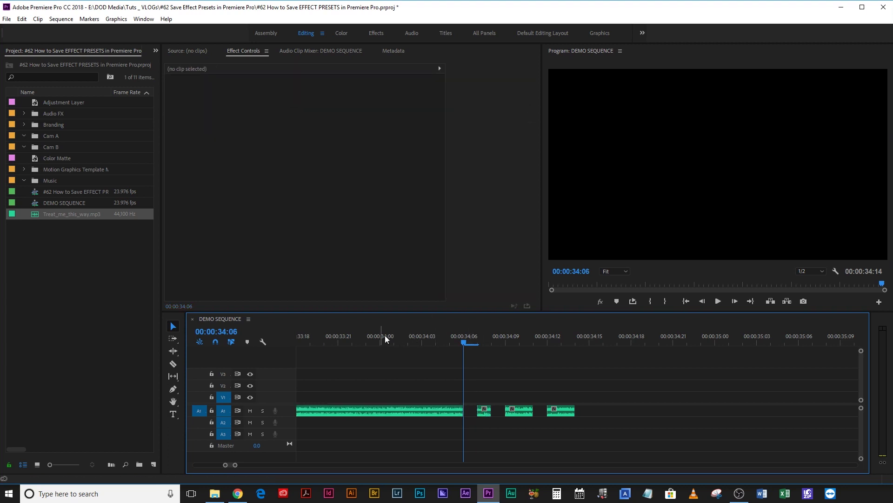
Play back the gapped ending of the music clip and undo the gap cuts
key("space")
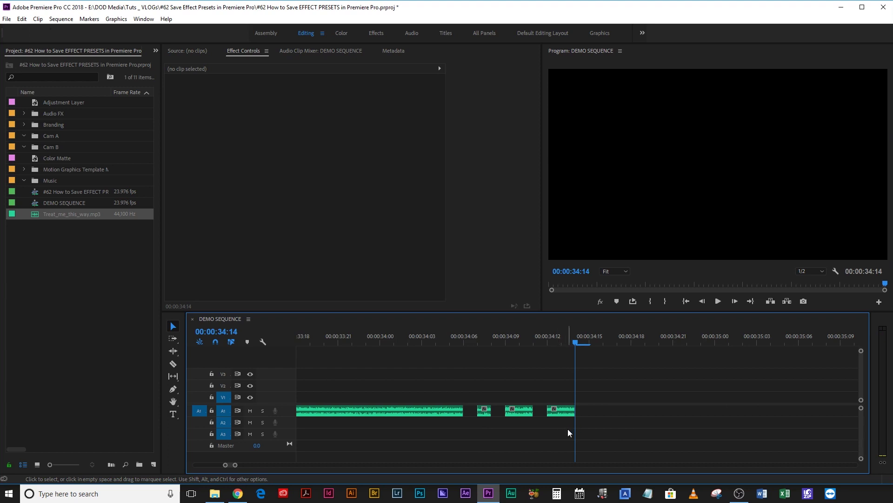
mouse_move(567, 429)
left_mouse_down()
mouse_move(463, 395)
mouse_move(576, 422)
left_mouse_up()
key("Delete")
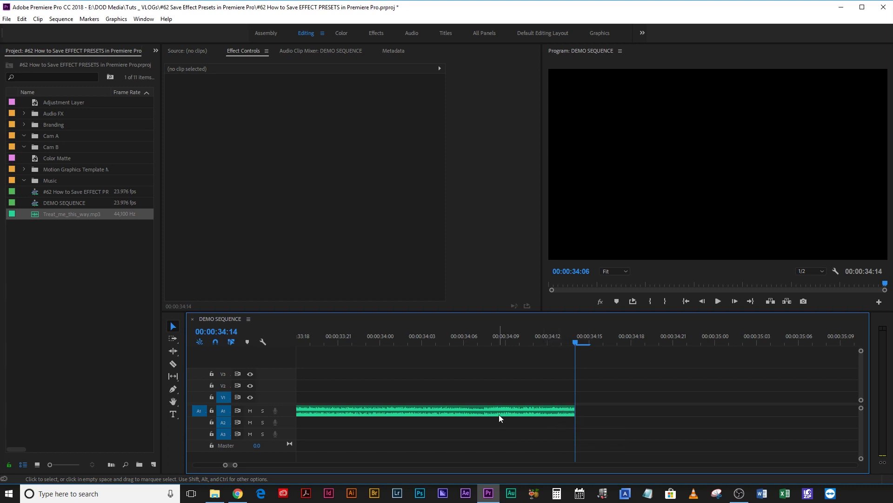
Add a Volume Level keyframe on every frame of the music clip from 00:00:34:14 back to 00:00:34:04
left_click(536, 412)
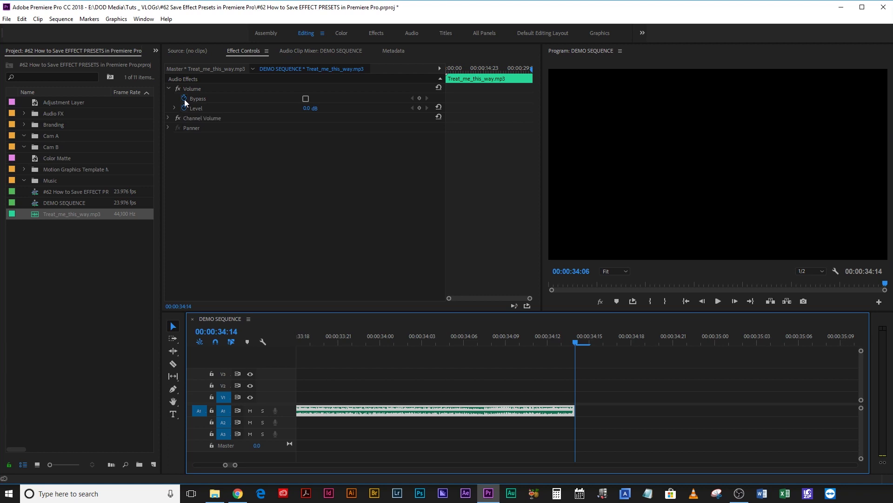
left_click(417, 107)
key("Left")
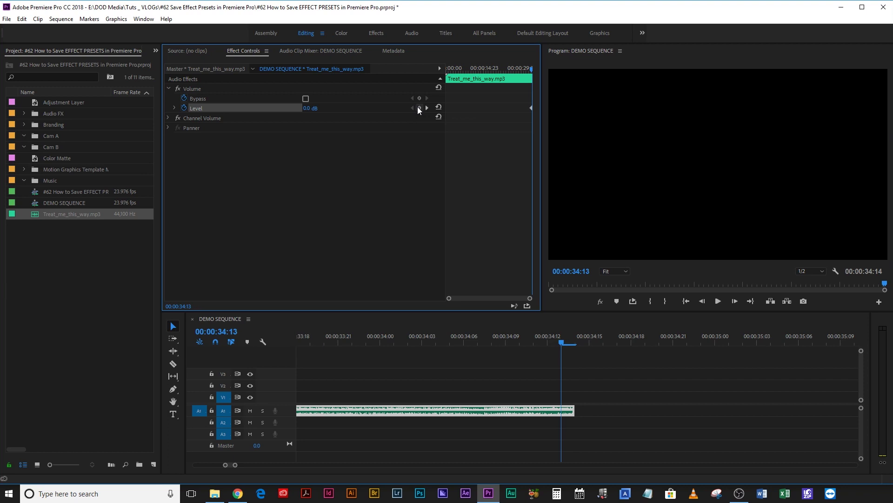
key("Left")
key("Left")
key("Left")
key("Left")
key("Left")
key("Left")
key("Left")
key("Left")
key("Left")
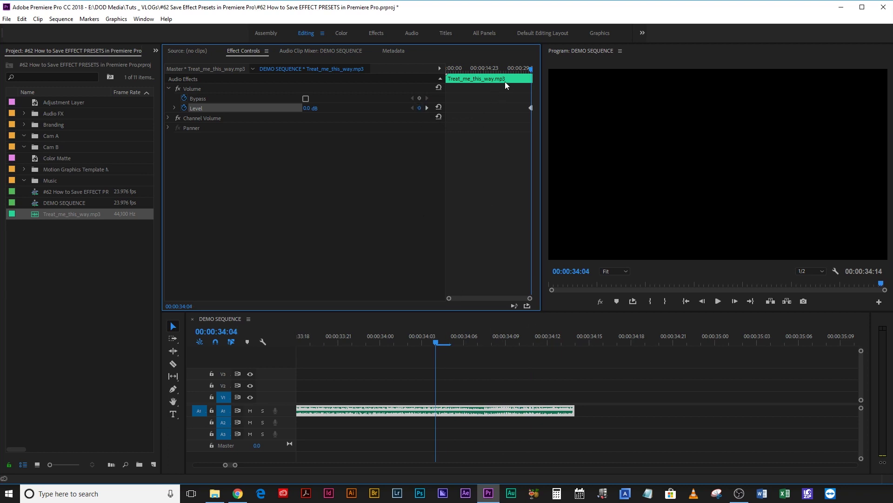
Lower the volume Level of the keyframe at 00:00:34:13 to mute that frame
left_click(482, 222)
key("equal")
key("equal")
key("equal")
key("equal")
key("equal")
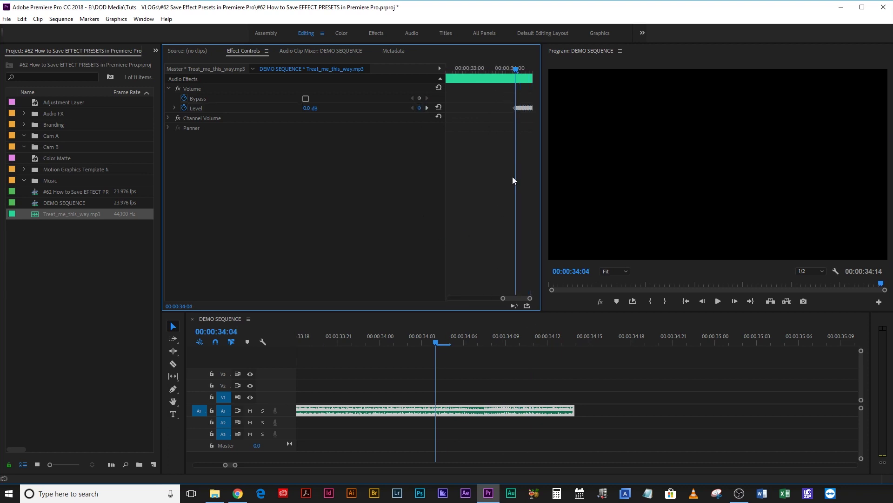
key("=")
key("=")
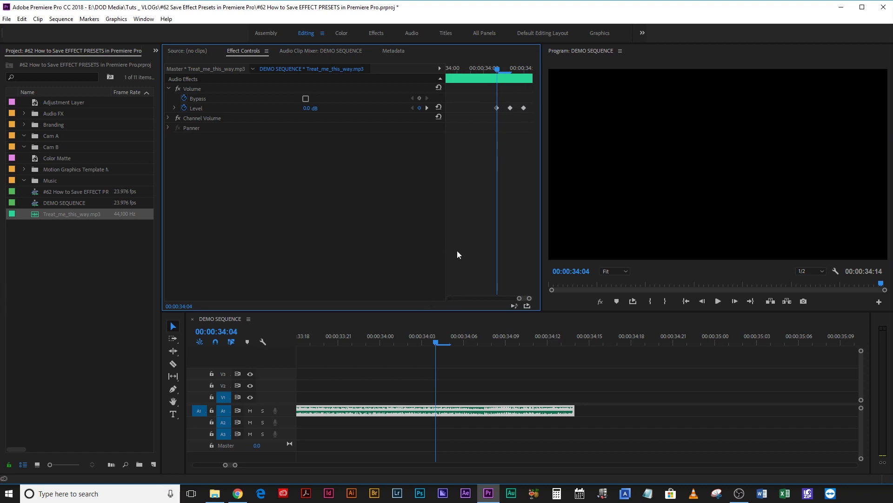
left_click(427, 108)
left_click(427, 108)
left_click(427, 107)
left_click(427, 108)
left_click(426, 107)
left_click(426, 107)
left_click(426, 107)
left_click(427, 107)
left_click(426, 107)
left_click(426, 107)
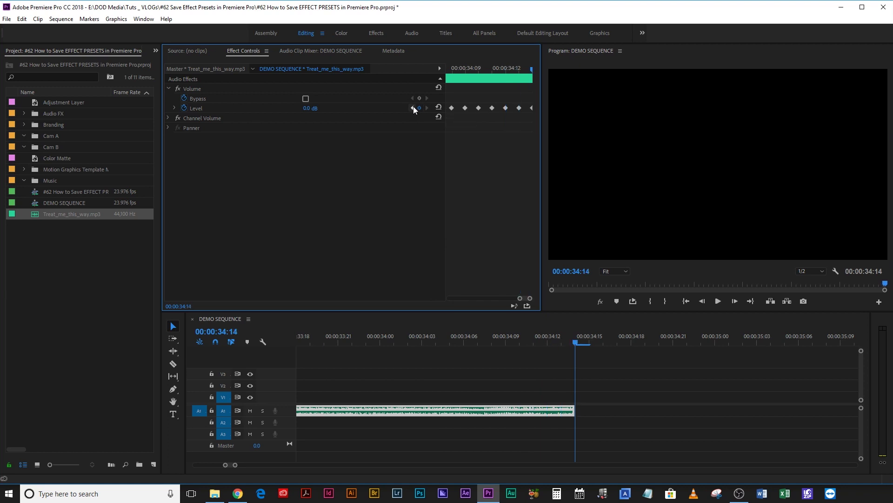
left_click(413, 106)
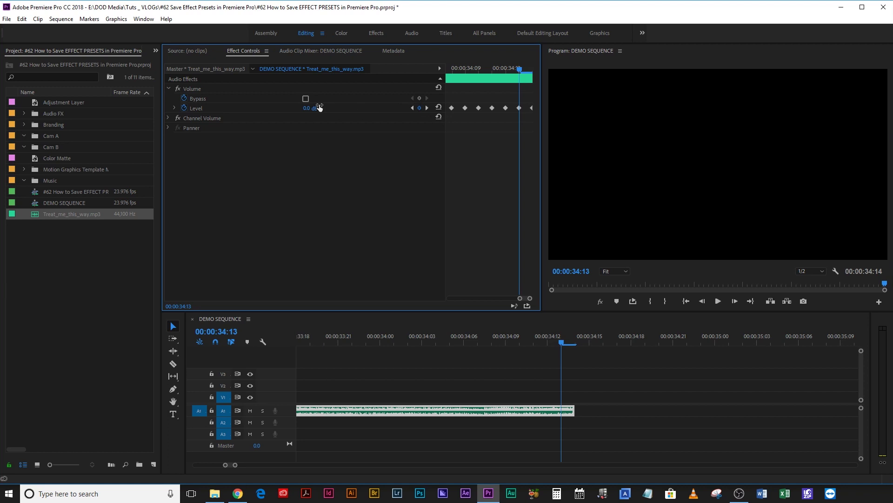
left_click_drag(310, 107, 264, 108)
Set the Level keyframe at 00:00:34:10 to -287.5 dB
left_click(412, 108)
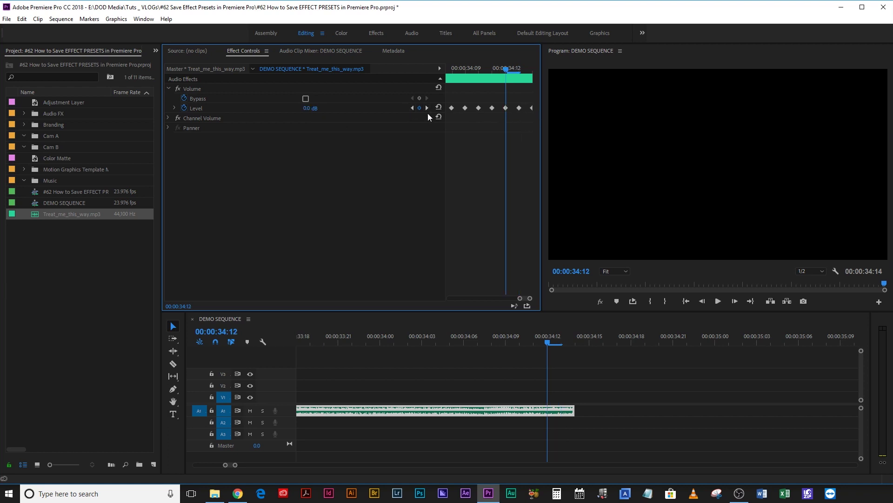
left_click(412, 108)
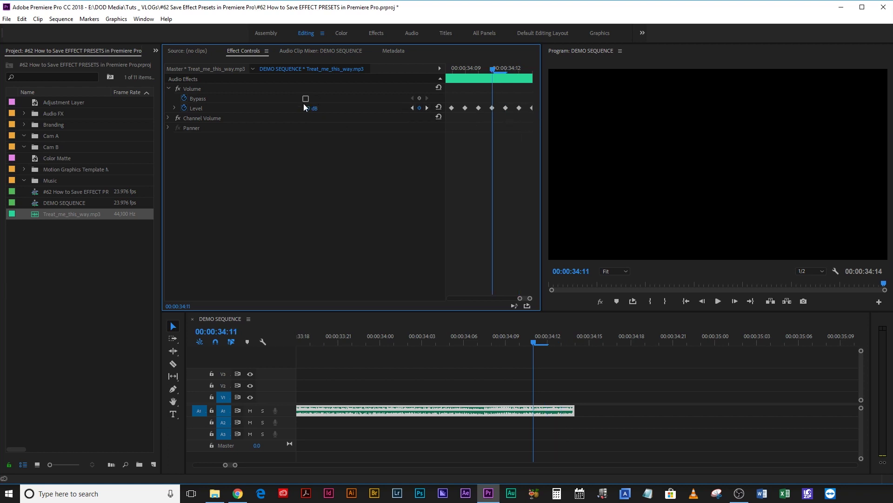
left_click(412, 108)
left_click_drag(310, 108, 317, 107)
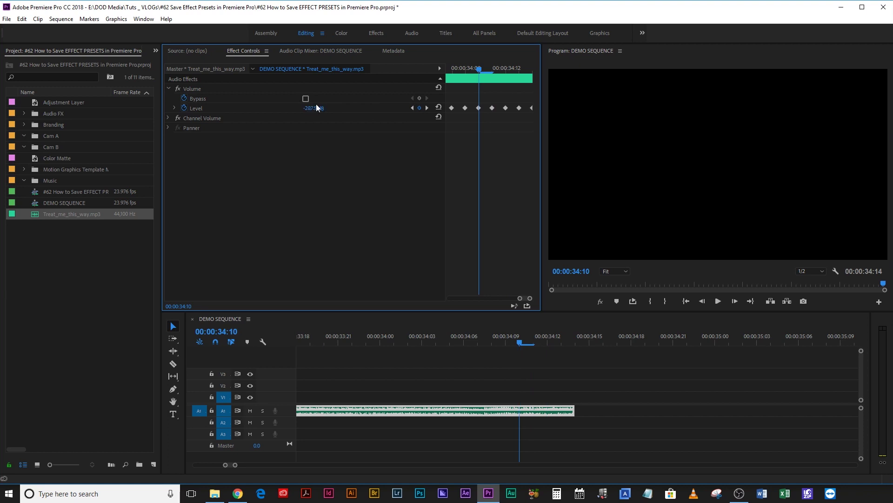
Lower the Level keyframes at 00:00:34:08 and 00:00:34:07 to mute those frames
left_click(411, 108)
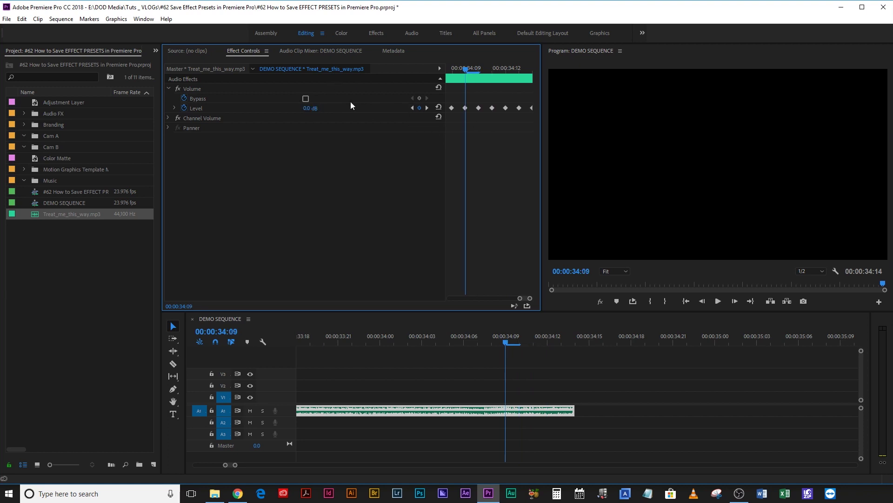
left_click(411, 107)
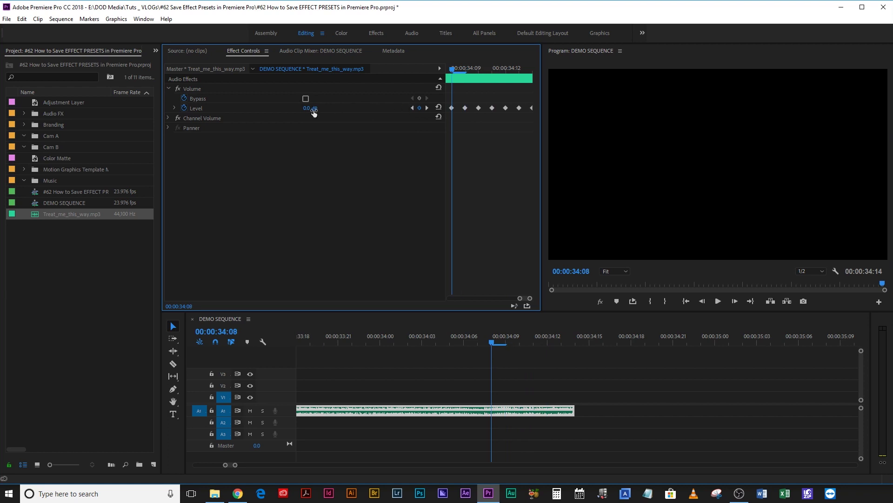
left_click_drag(310, 109, 260, 110)
left_click(412, 107)
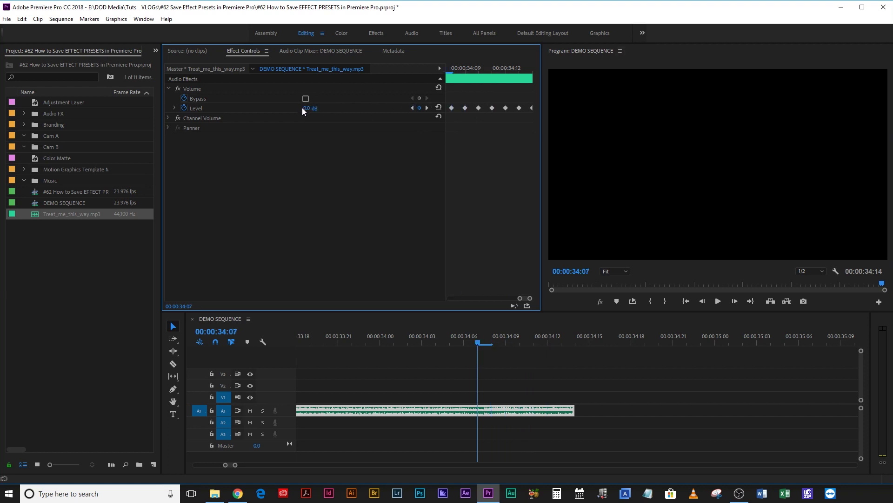
left_click_drag(309, 109, 261, 110)
Review the remaining Level keyframes back to 00:00:34:04 and play the clip's ending to hear the stutter
left_click(412, 107)
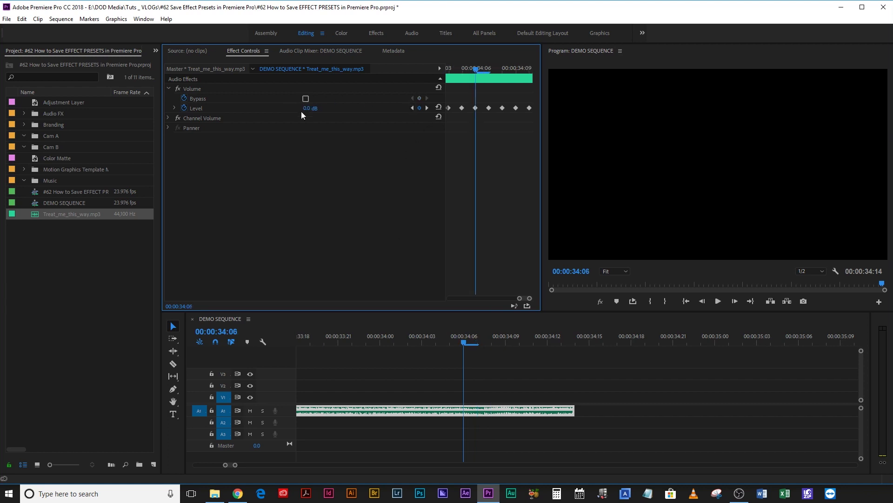
left_click(413, 109)
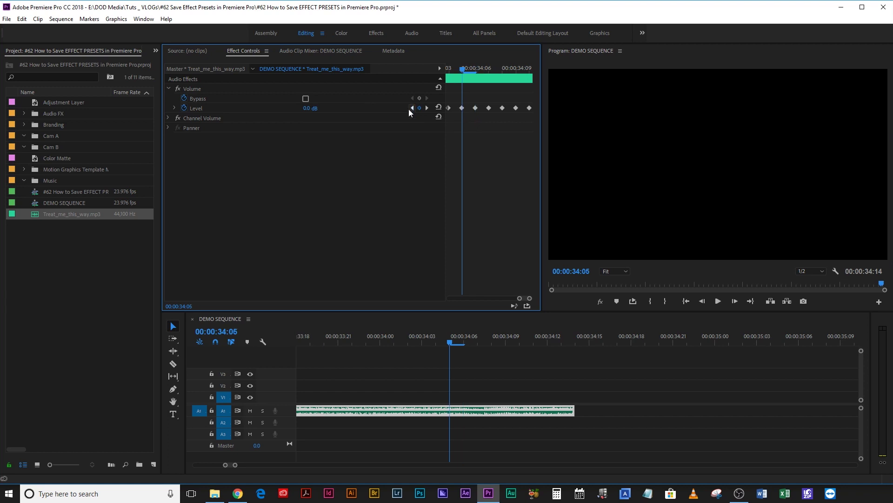
key("Left")
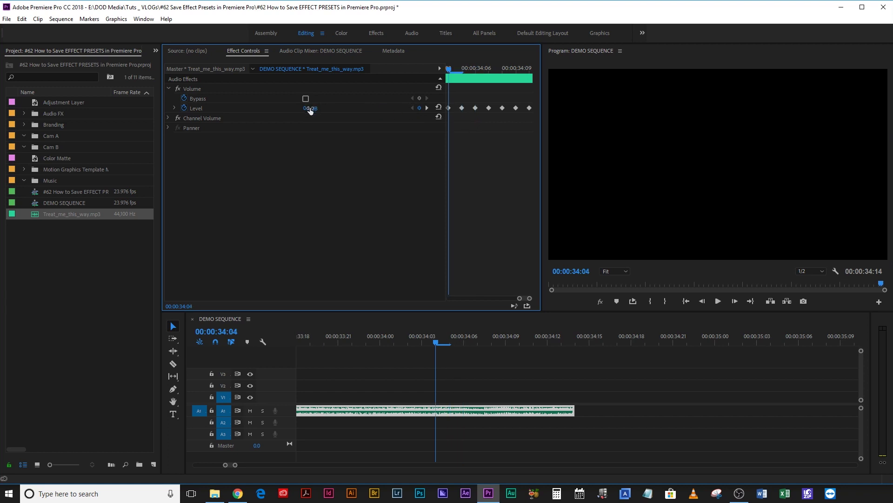
left_click(408, 339)
left_click(429, 334)
key("space")
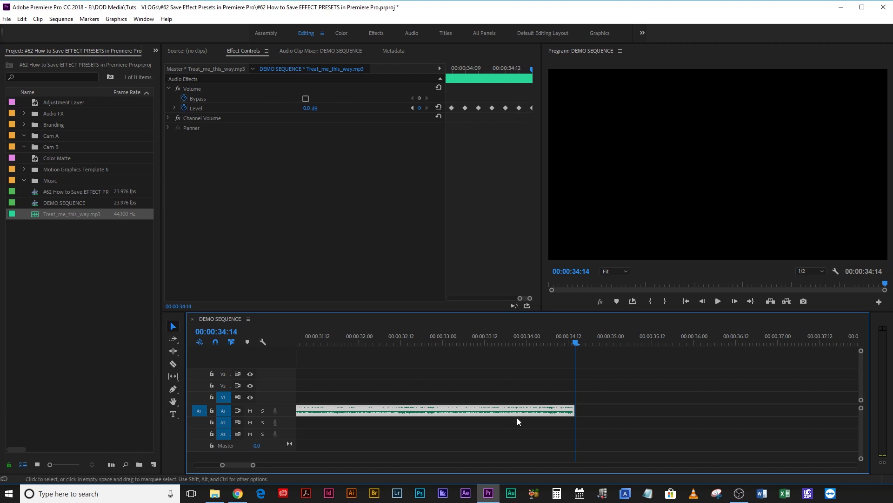
Start saving the clip's keyframed Volume effect as a preset named AUDIO STUTTER
left_click(175, 180)
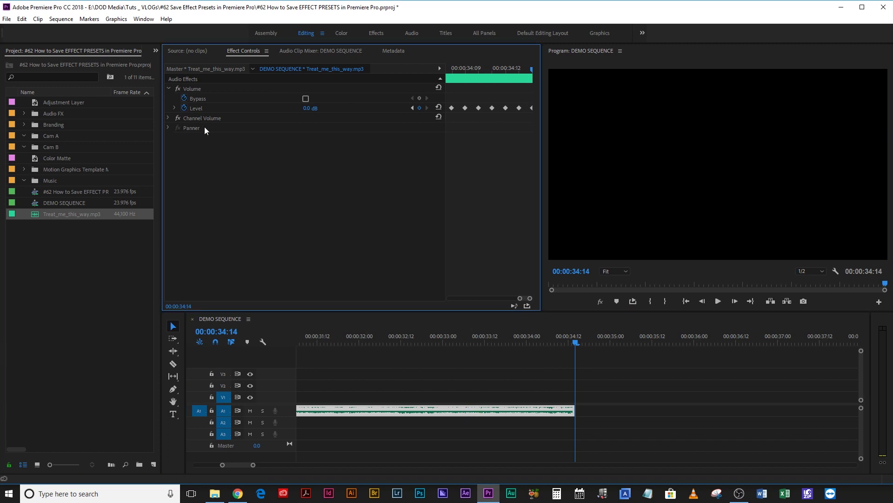
left_click(195, 88)
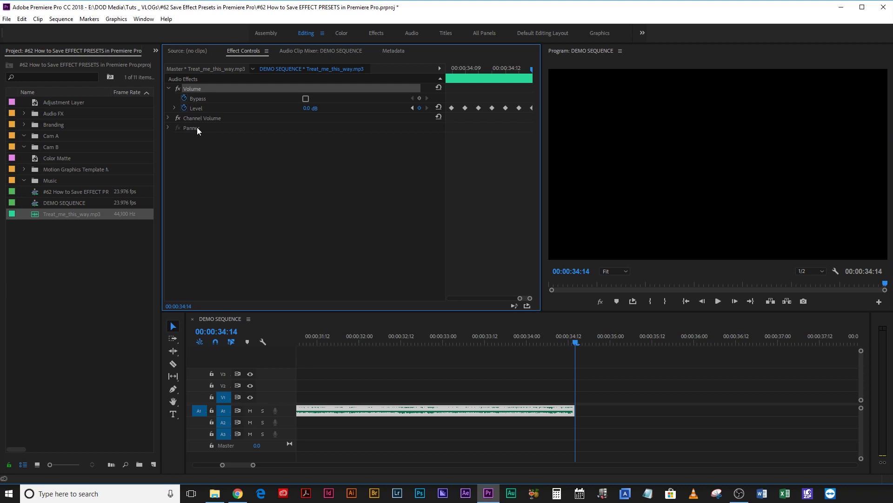
right_click(195, 88)
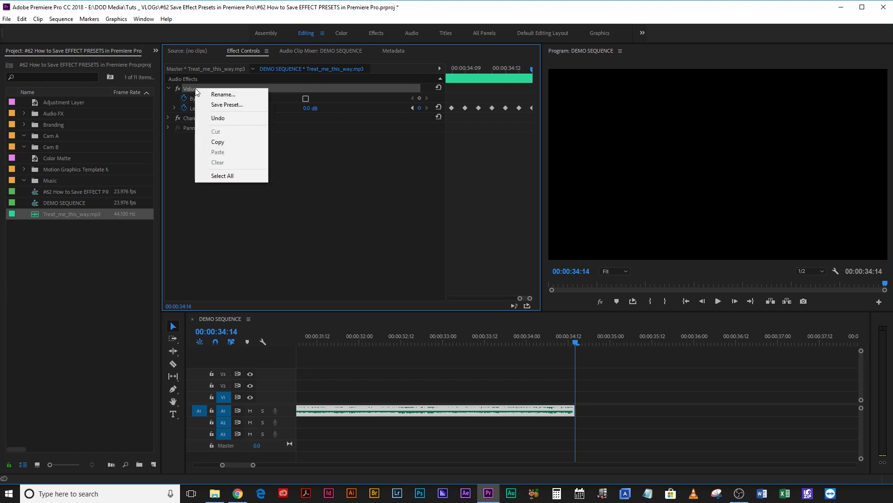
left_click(217, 104)
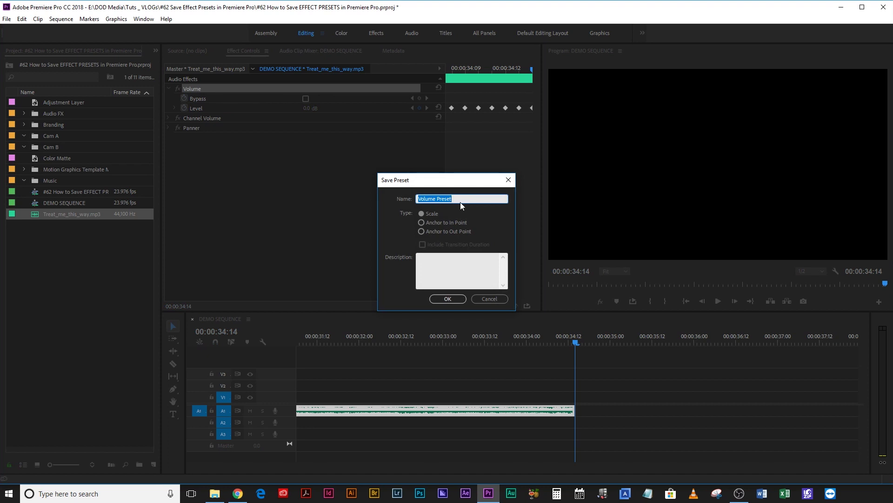
type("AUDIO STUTTER")
Save the preset anchored to the out point with the description "Trim desired clip before applying effect."
left_click(431, 231)
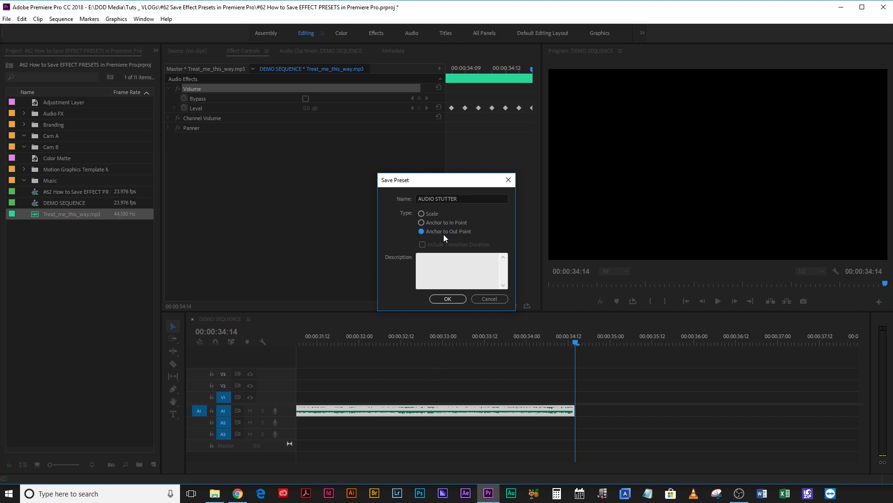
left_click(448, 258)
type("Trim desired clip before applying effect.")
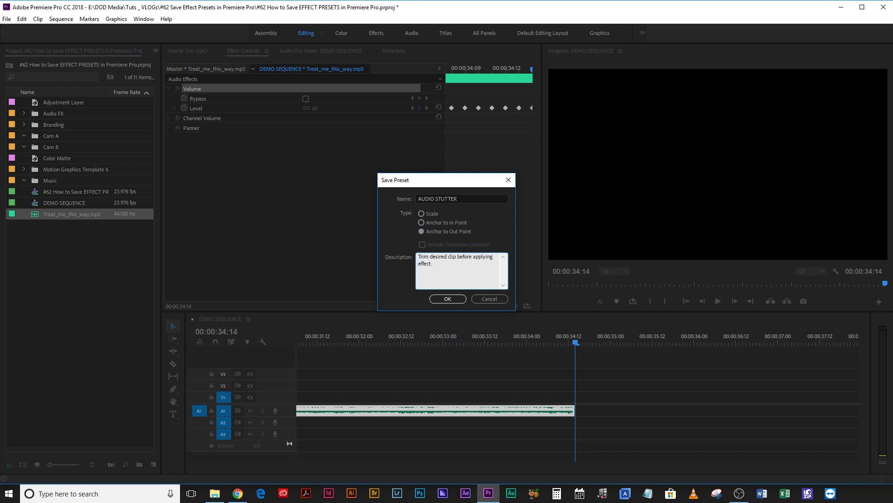
left_click(448, 298)
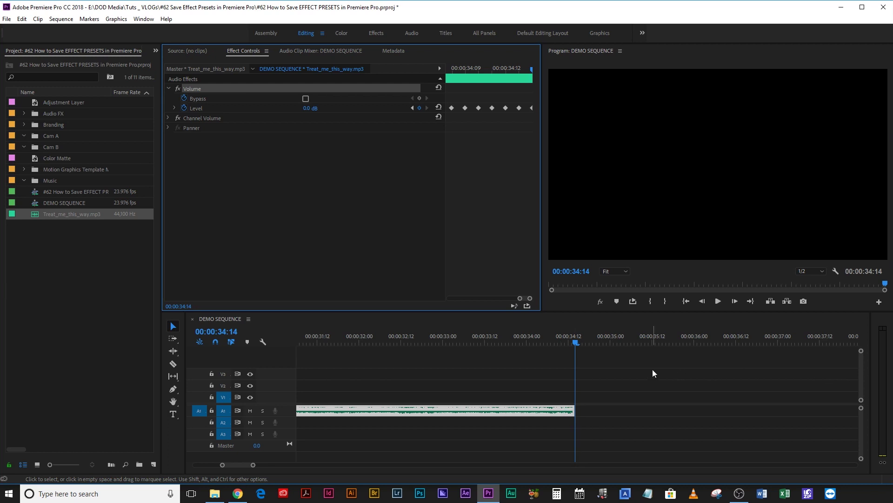
Delete the old music clip from the timeline and place a fresh copy of Treat_me_this_way.mp3 at the start of track A1
left_click(579, 420)
key("minus")
key("minus")
key("minus")
left_click(364, 411)
left_click(364, 412)
key("Delete")
key("backslash")
left_click_drag(66, 217, 334, 401)
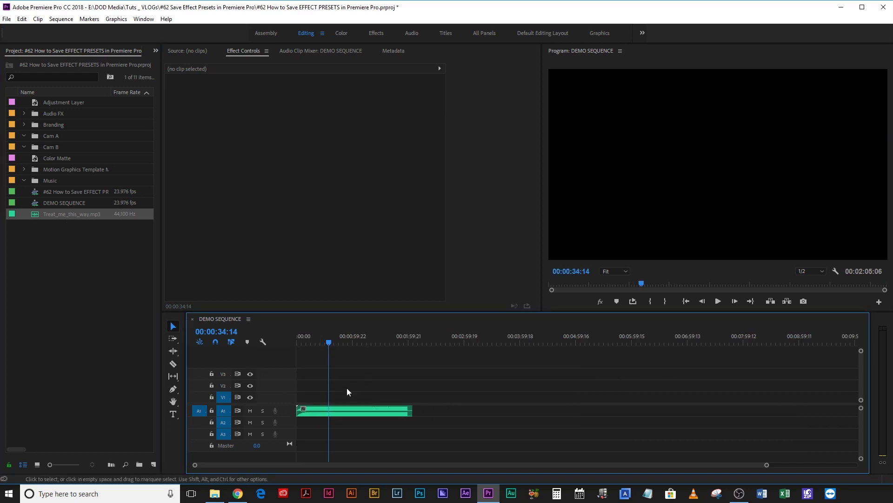
Cut the music clip at 00:00:11:12 and delete the part after the cut
left_click(308, 340)
key("backslash")
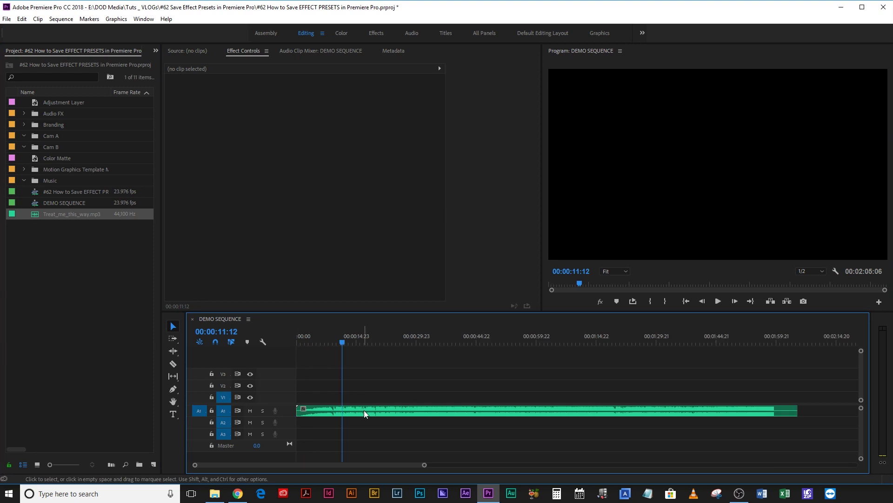
left_click(385, 408)
key("ctrl+k")
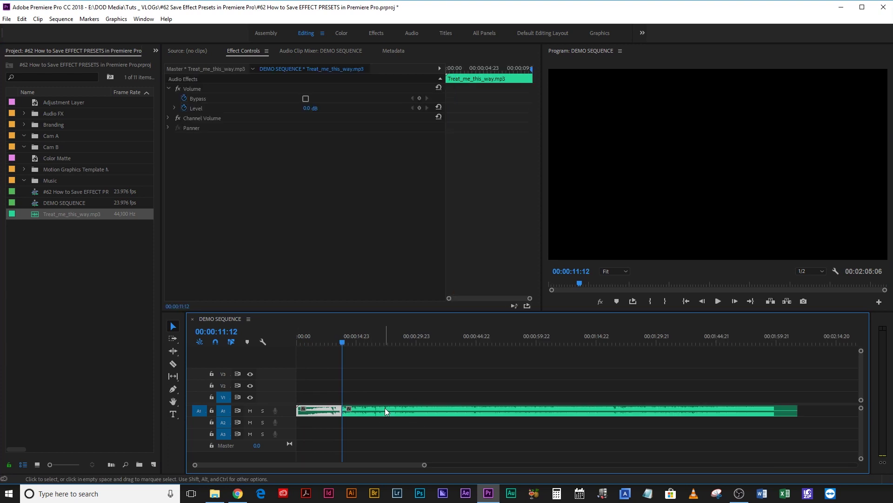
left_click(387, 409)
key("Delete")
Apply the saved AUDIO STUTTER preset to the trimmed music clip on A1
left_click(156, 49)
left_click(163, 74)
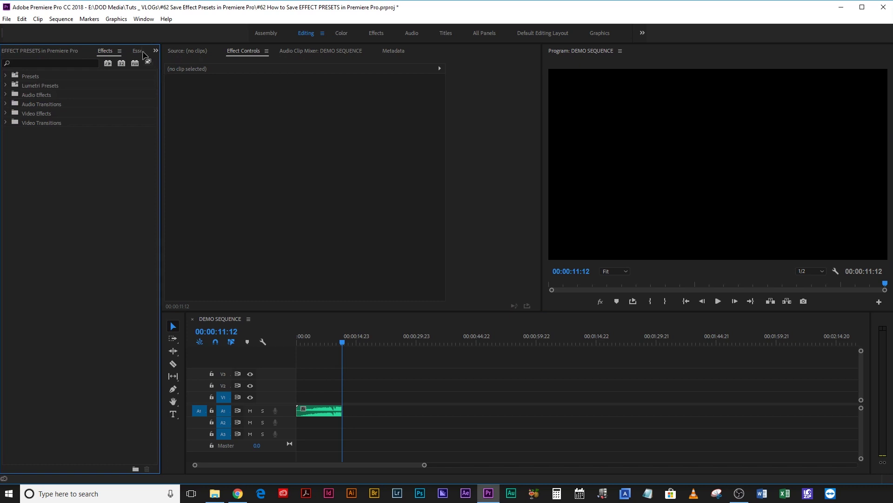
left_click(5, 75)
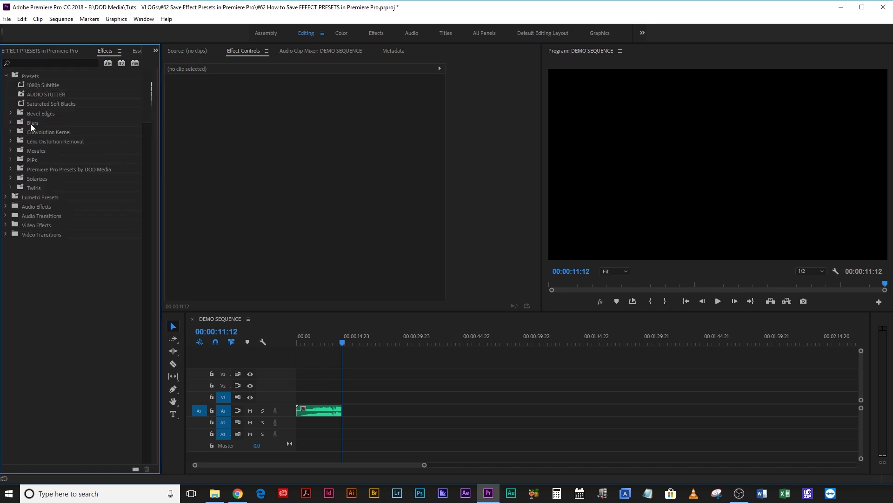
left_click(35, 94)
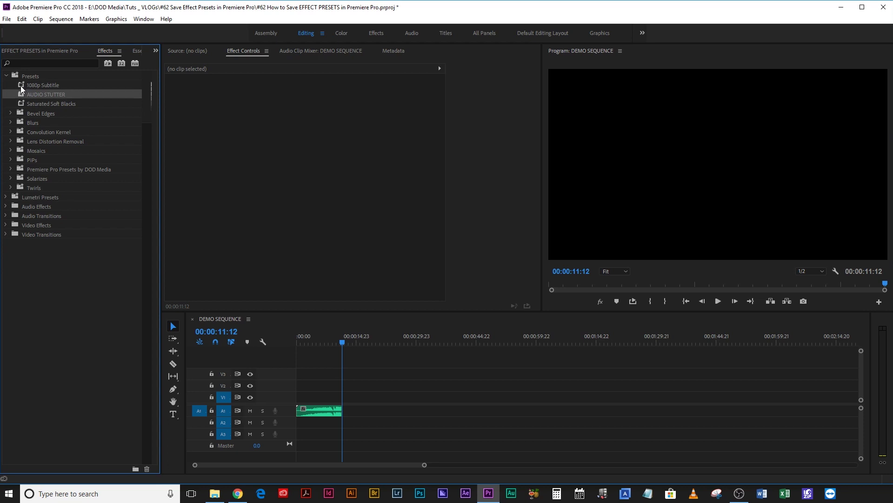
mouse_move(21, 95)
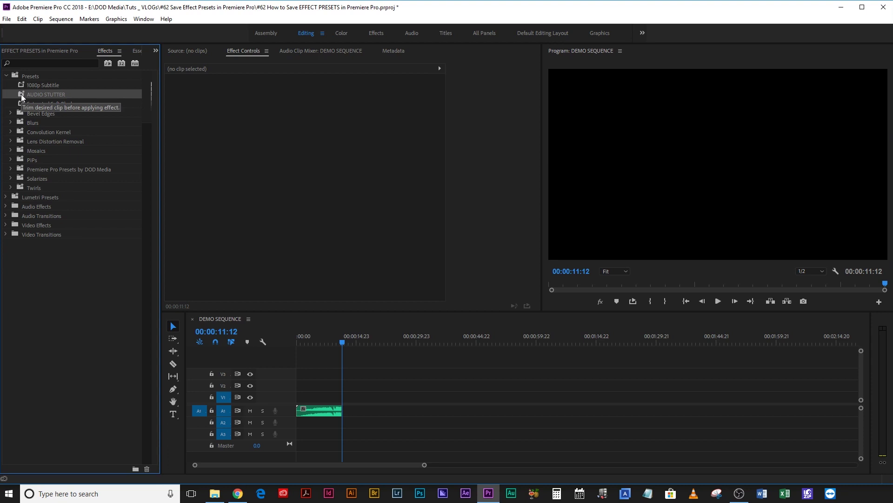
left_click_drag(21, 94, 326, 412)
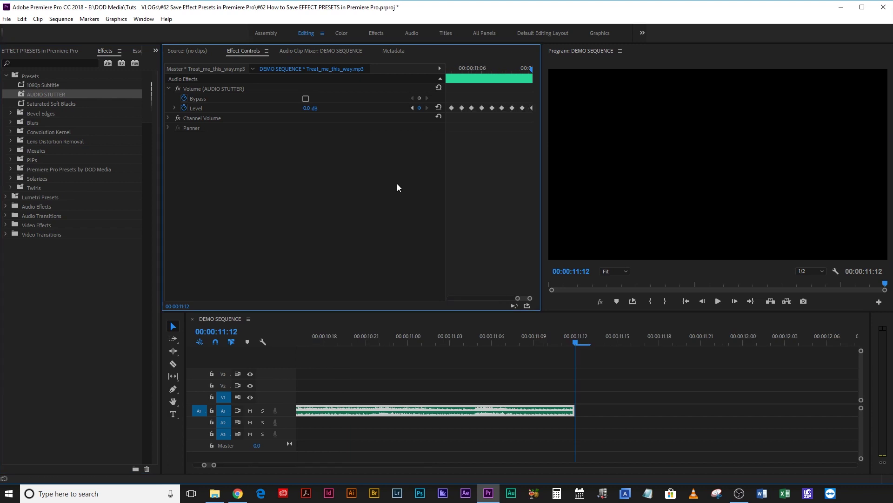
Inspect the preset's Level keyframes at the clip's end and play the ending to hear the stutter
key("minus")
key("equal")
key("minus")
key("minus")
key("minus")
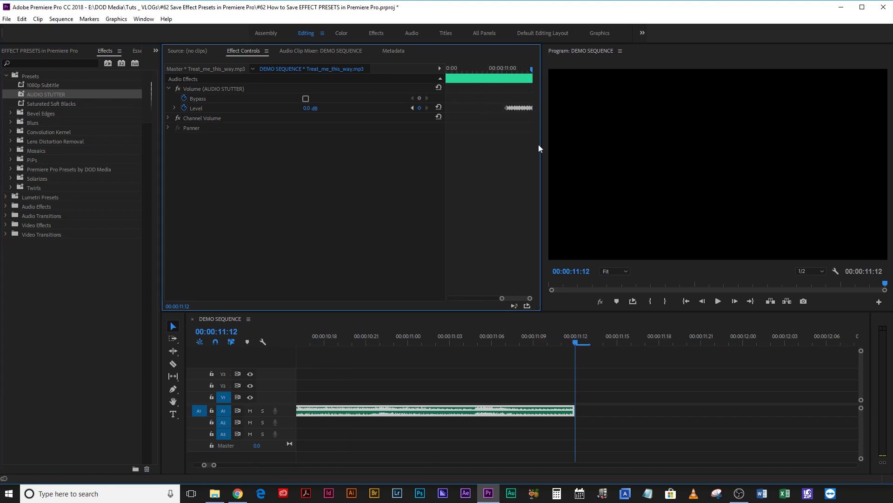
key("shift+3")
key("minus")
key("minus")
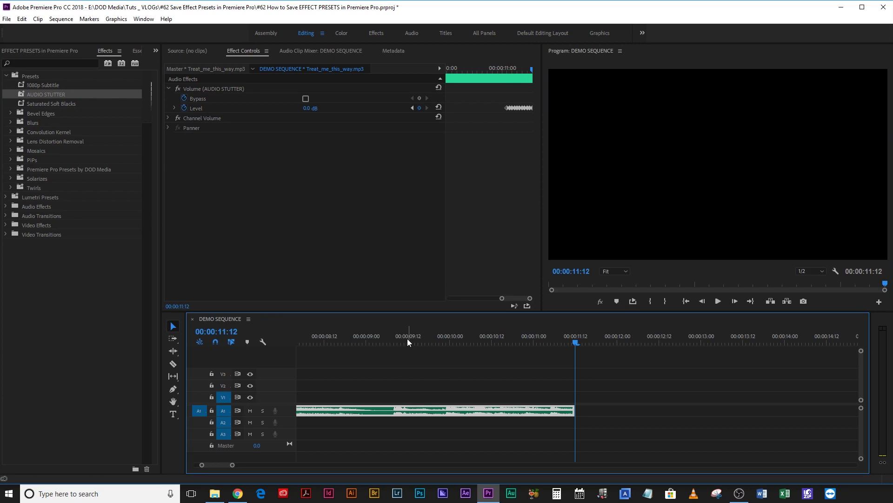
left_click(389, 337)
key("space")
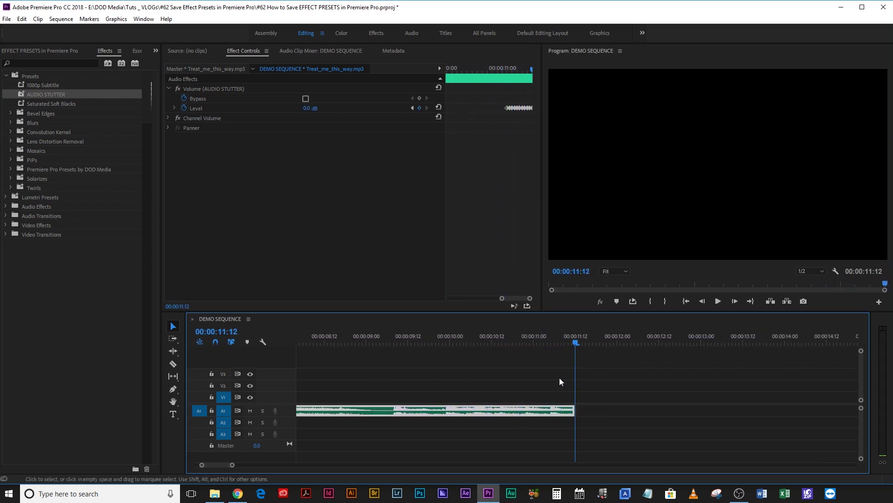
key("Left")
key("Left")
key("Left")
key("Left")
key("Left")
key("Left")
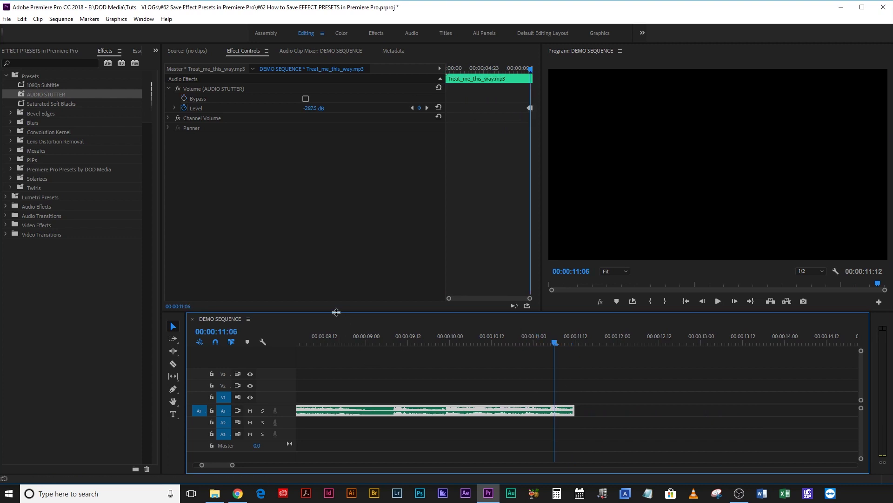
Apply the Lowpass audio effect to the music clip on A1
left_click(6, 207)
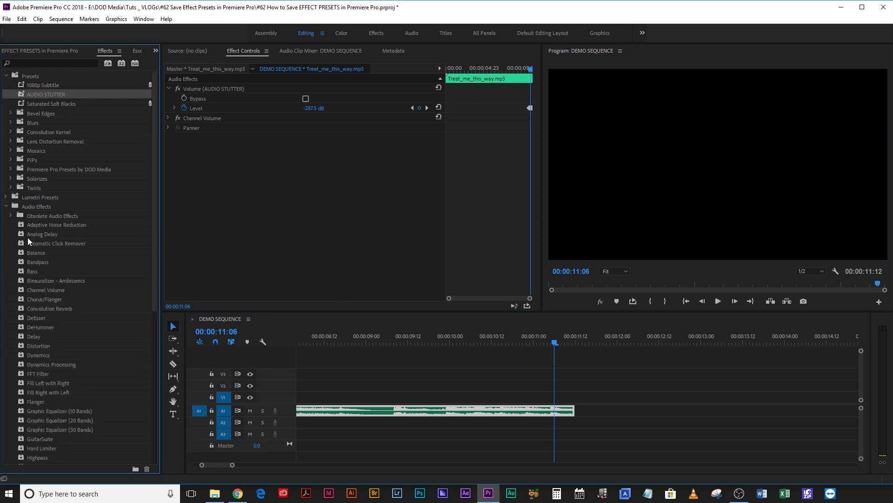
scroll(52, 401, "down", 2)
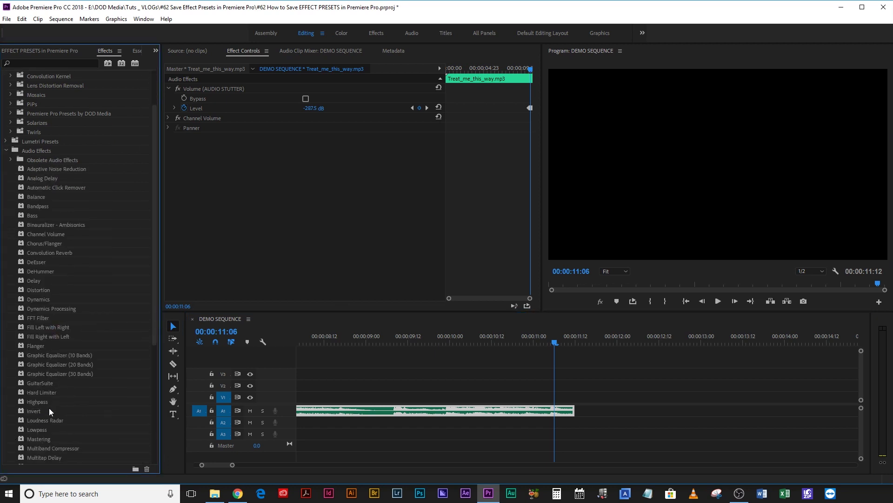
left_click(42, 427)
left_click_drag(37, 429, 524, 411)
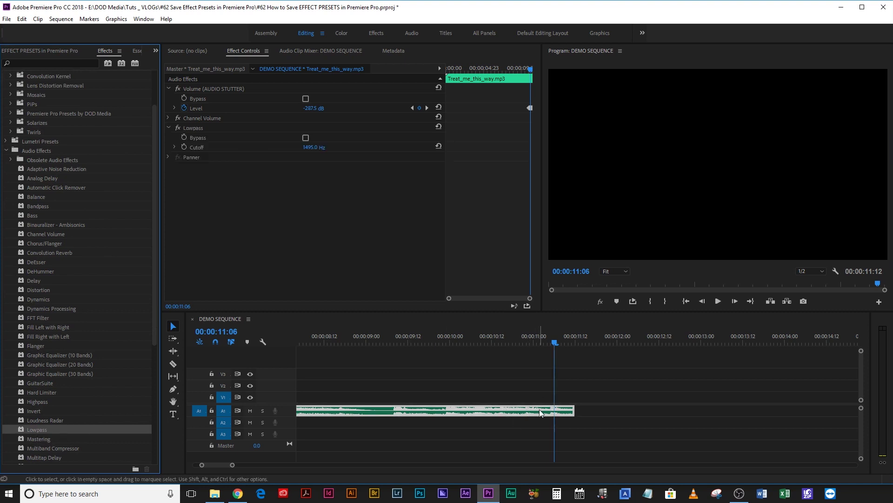
Enable keyframing for the Lowpass Cutoff at the final Level keyframe, 00:00:11:12, and set the Cutoff to 1000 Hz
left_click(428, 103)
key("=")
key("=")
key("=")
key("=")
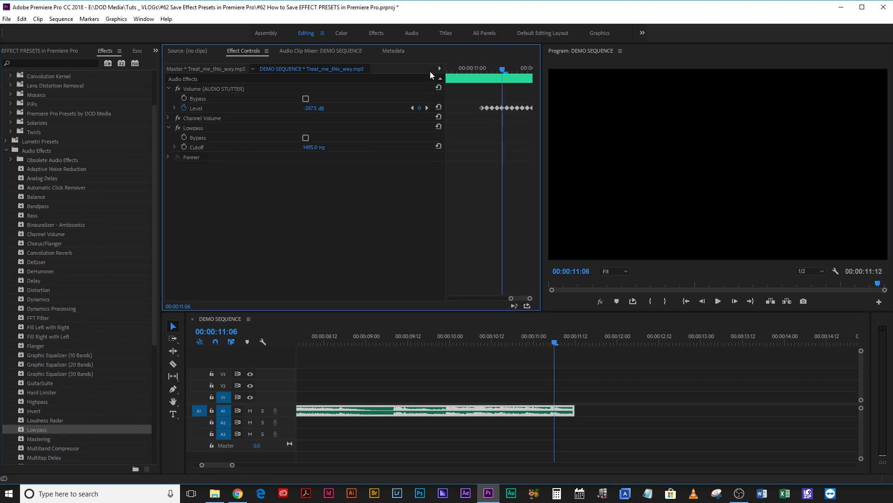
left_click(429, 108)
left_click(428, 108)
left_click(428, 107)
left_click(429, 107)
left_click(428, 107)
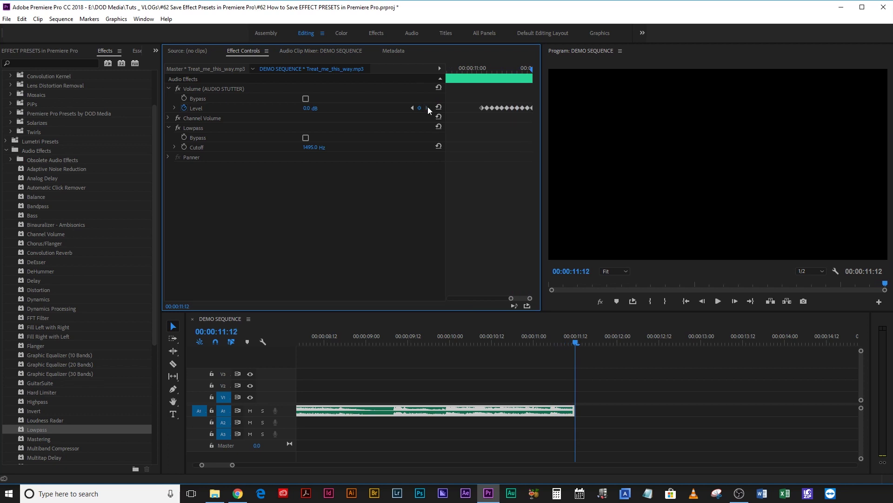
left_click(184, 148)
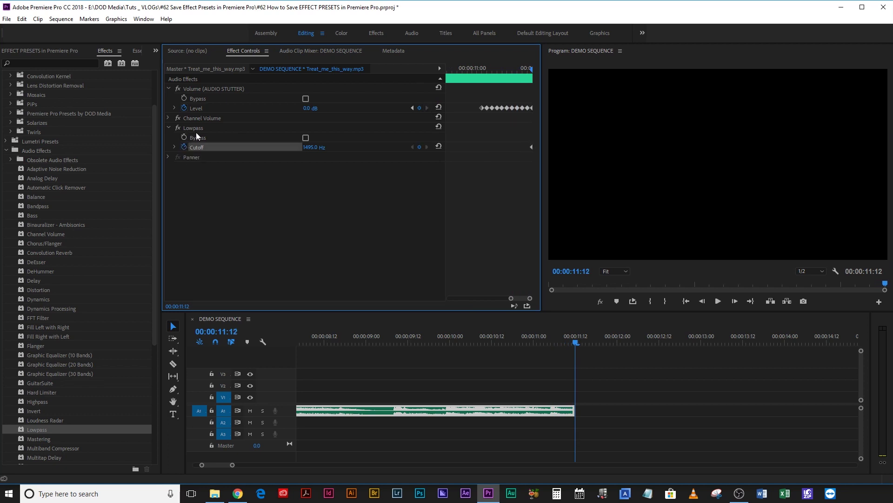
left_click_drag(318, 148, 300, 148)
left_click(315, 147)
type("1000")
key("Return")
Add a Lowpass Cutoff keyframe of 20000 Hz at 00:00:09:11 and play the clip's ending
left_click_drag(545, 336, 408, 352)
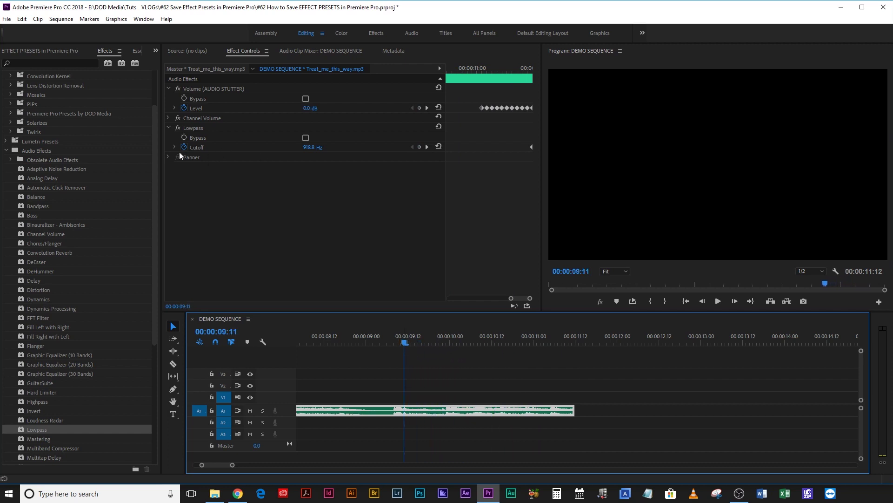
left_click(396, 147)
left_click_drag(309, 147, 335, 147)
left_click(309, 148)
type("20000")
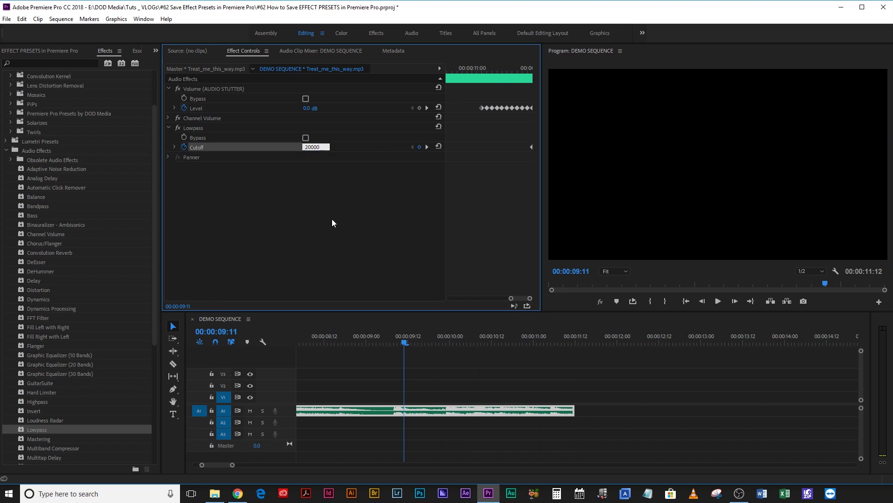
left_click(334, 223)
left_click(348, 343)
key("space")
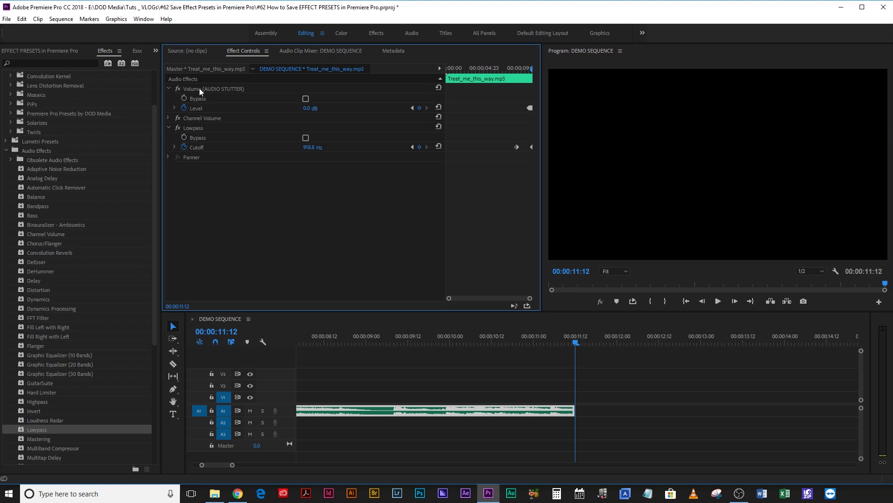
Save the Volume and Lowpass effects together as a preset named AUDIO STUTTER LOW PASS, anchored to the out point
left_click(199, 88)
left_click(196, 128, "ctrl")
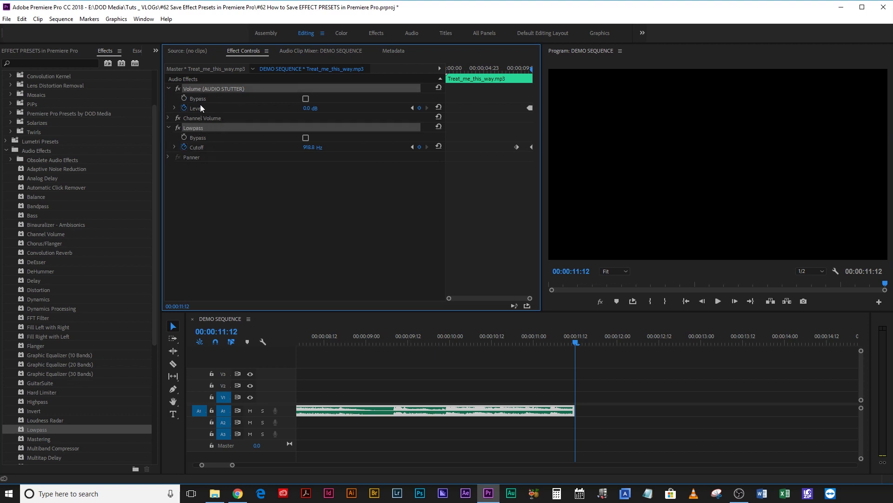
right_click(197, 127)
left_click(220, 145)
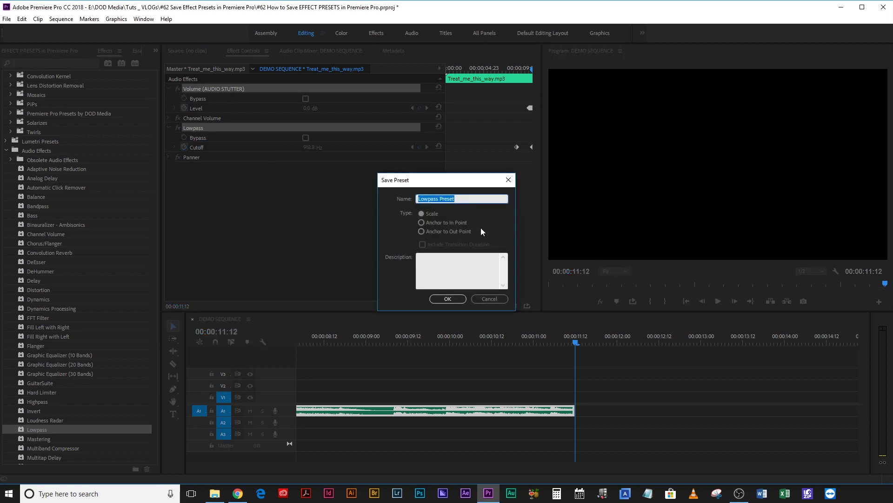
type("AUDIO STUTTER LOW PASS")
left_click(436, 231)
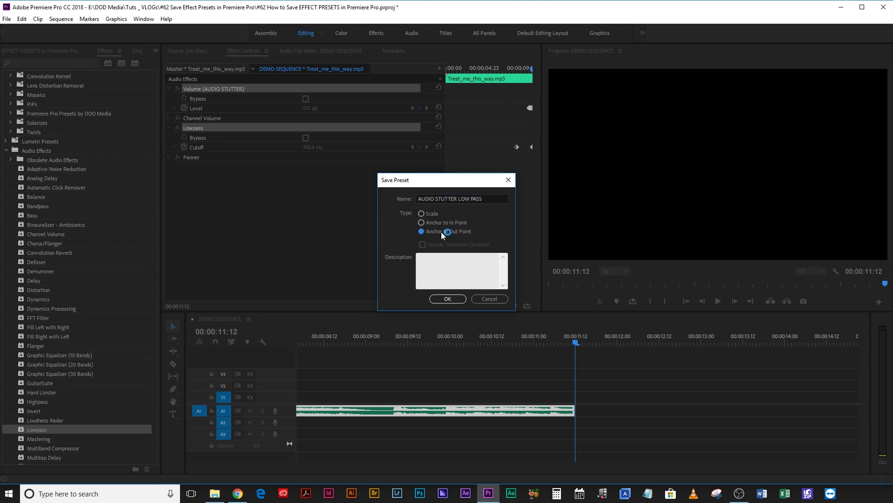
left_click(449, 297)
Delete the processed clip and place a new copy of Treat_me_this_way.mp3 on track A1
left_click(496, 409)
key("Delete")
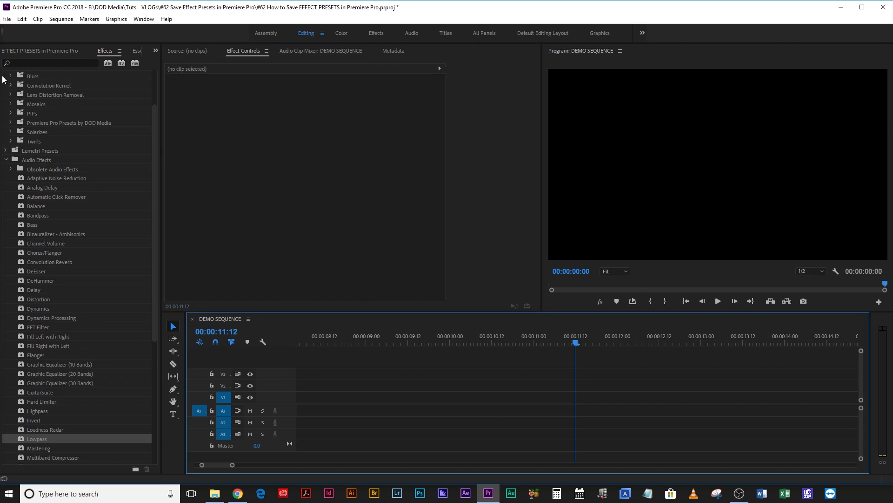
left_click(28, 49)
left_click_drag(38, 214, 312, 409)
scroll(596, 378, "down", 5)
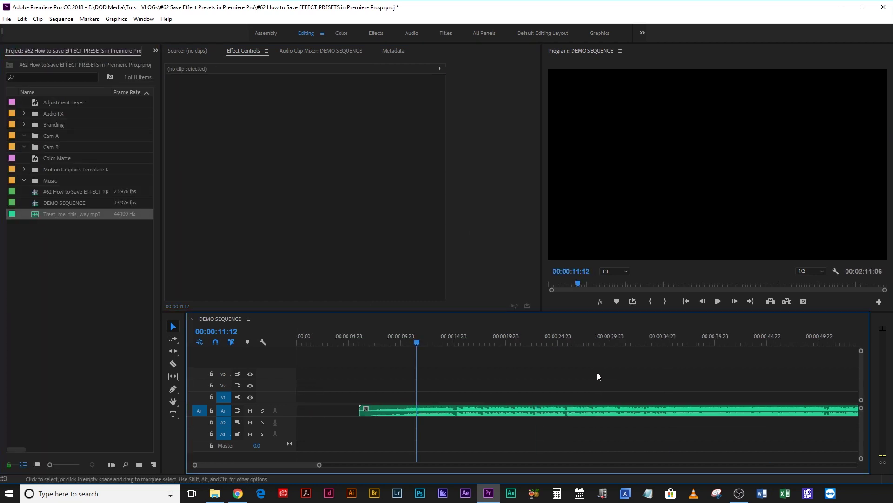
Cut the new music clip at 00:01:59:20 and delete the part after the cut
left_click(610, 342)
key("ctrl+k")
left_click(624, 412)
key("Delete")
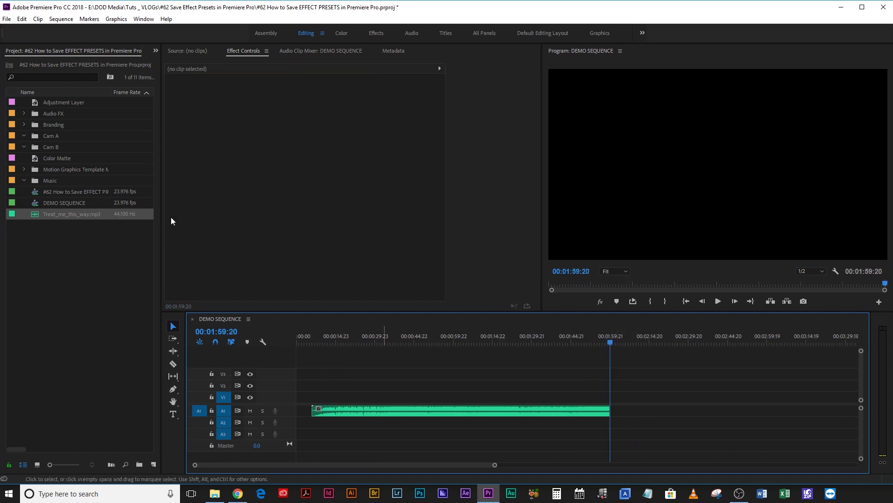
Apply the AUDIO STUTTER LOW PASS preset to the shortened music clip
left_click(156, 51)
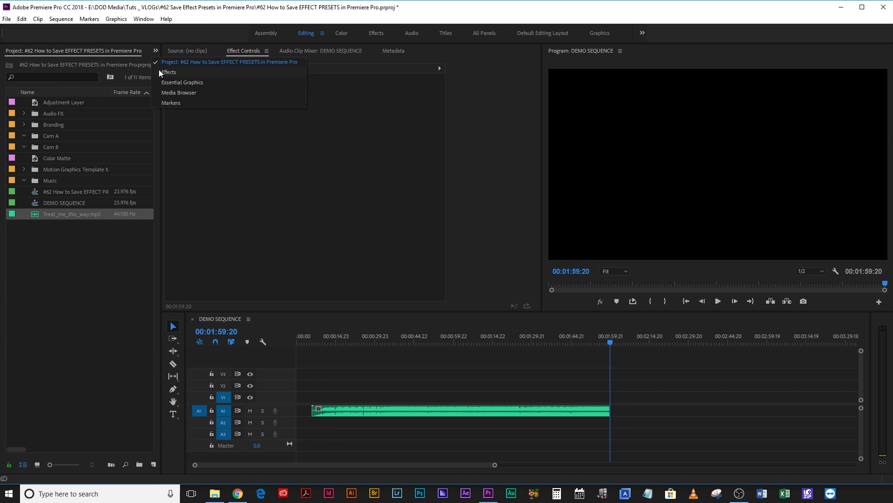
left_click(163, 70)
scroll(28, 116, "up", 2)
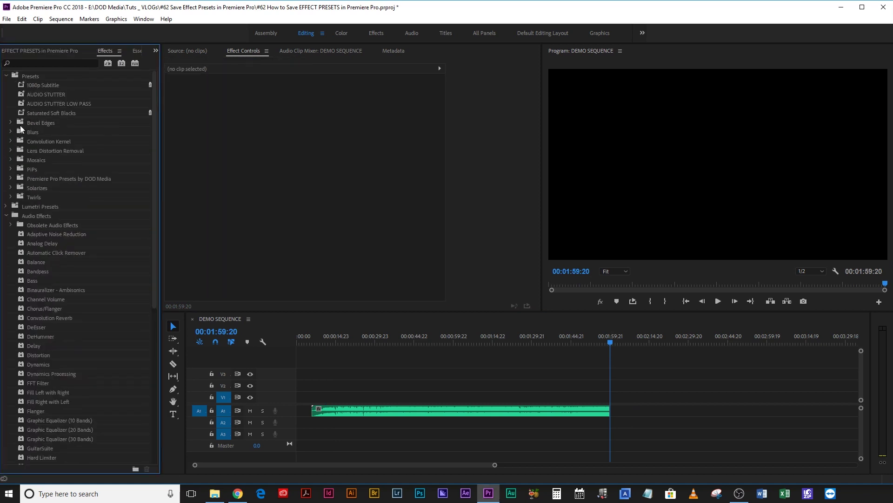
left_click(60, 105)
left_click_drag(56, 103, 597, 411)
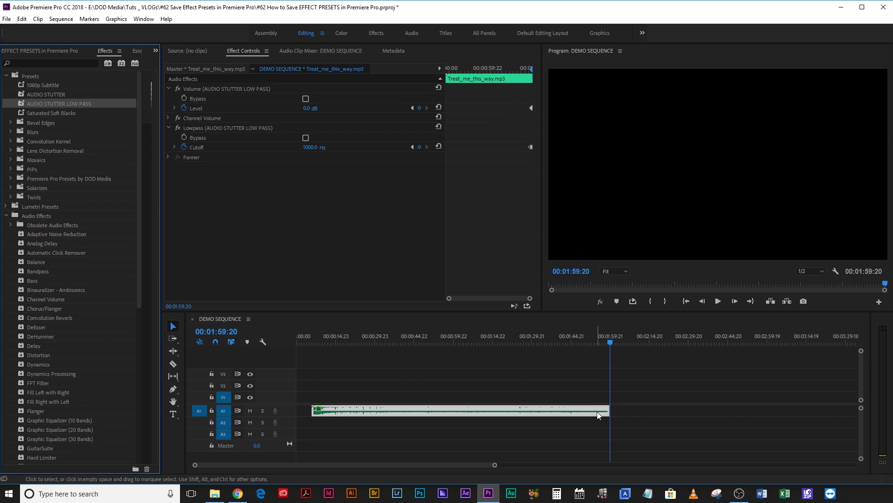
Inspect the applied Level and Cutoff keyframes and play the clip's ending to hear the low-pass stutter
left_click(413, 208)
key("=")
key("=")
key("=")
key("=")
key("=")
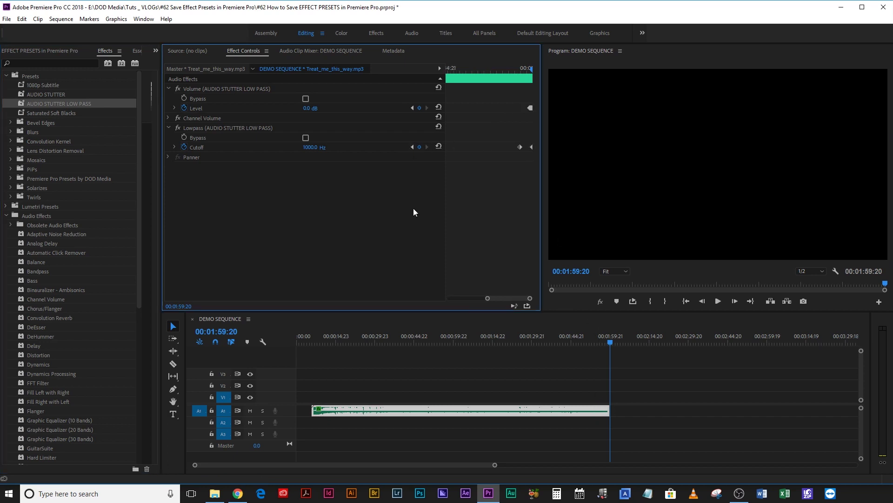
key("=")
scroll(534, 166, "up", 2)
left_click(557, 338)
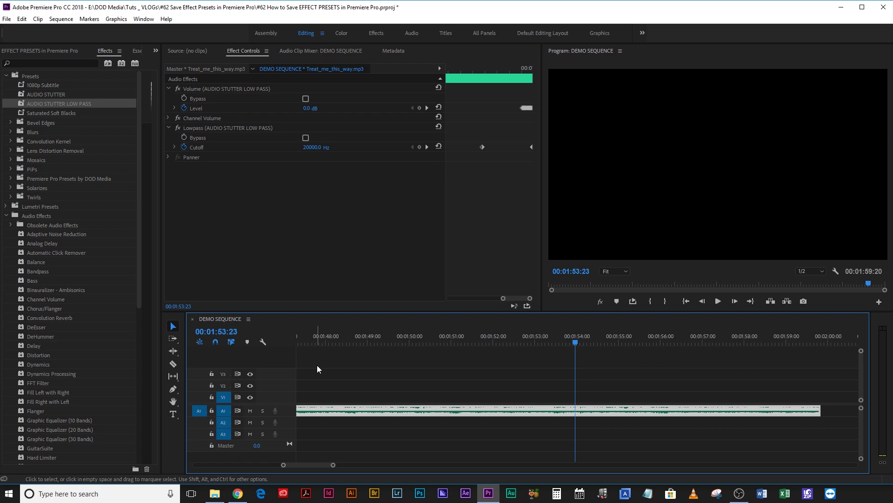
key("space")
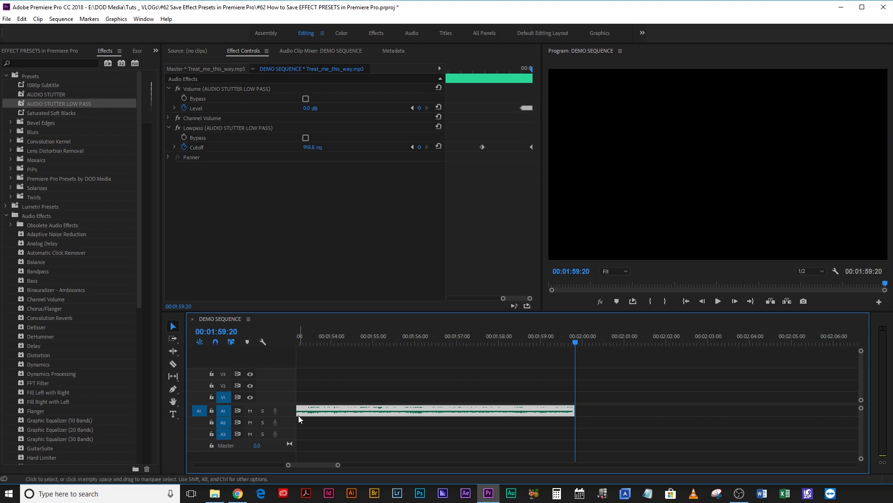
Enlarge track A1 to show the volume keyframes at the clip's end and step back to the one at 00:01:59:18
left_click_drag(289, 416, 290, 423)
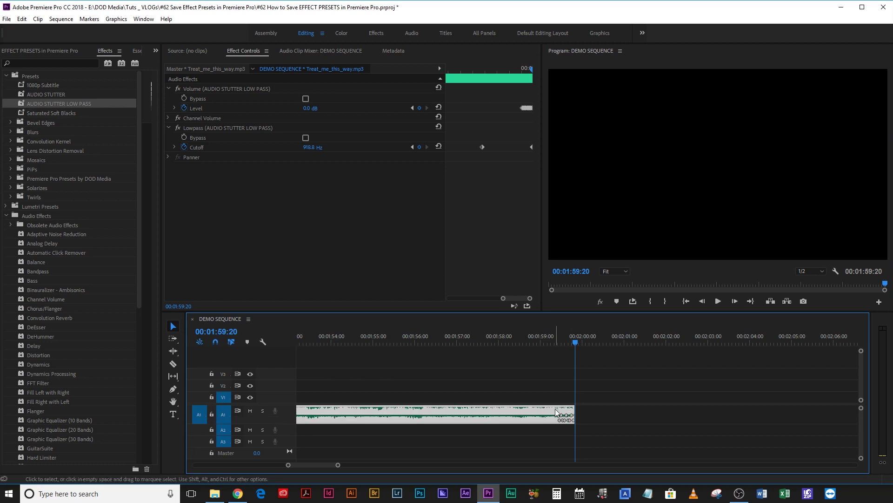
key("equal")
key("equal")
key("equal")
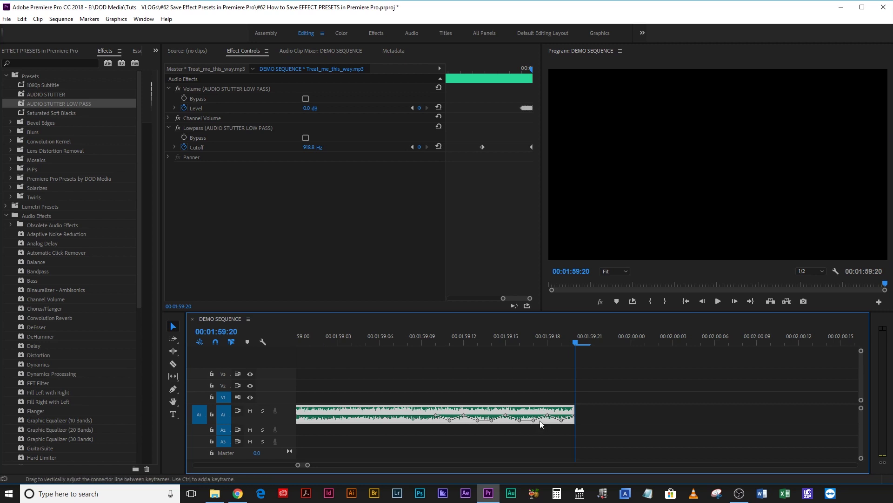
left_click_drag(232, 424, 267, 443)
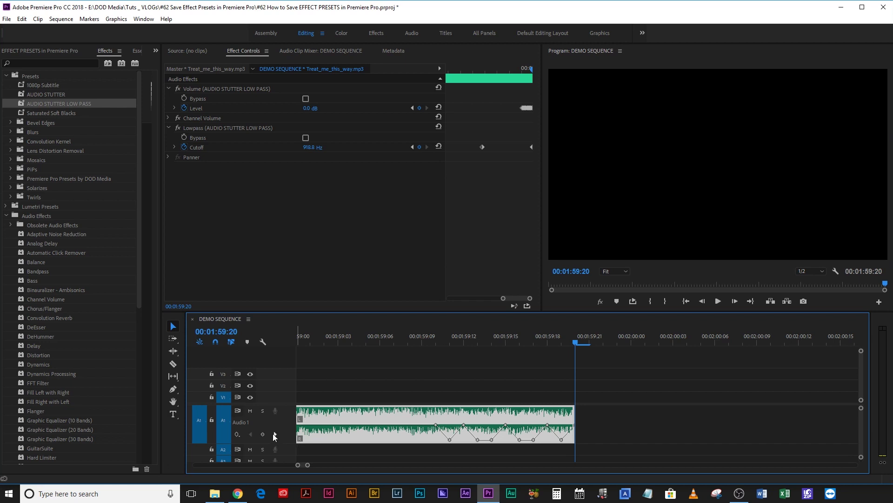
left_click(254, 434)
left_click(275, 433)
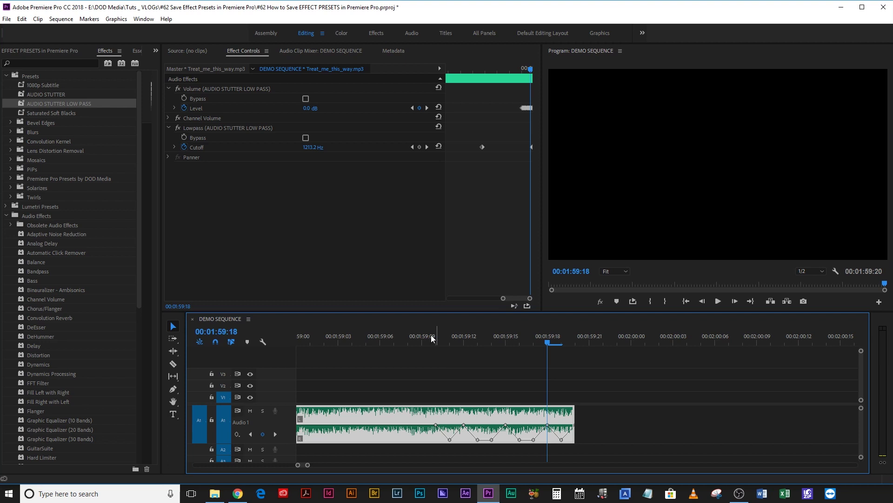